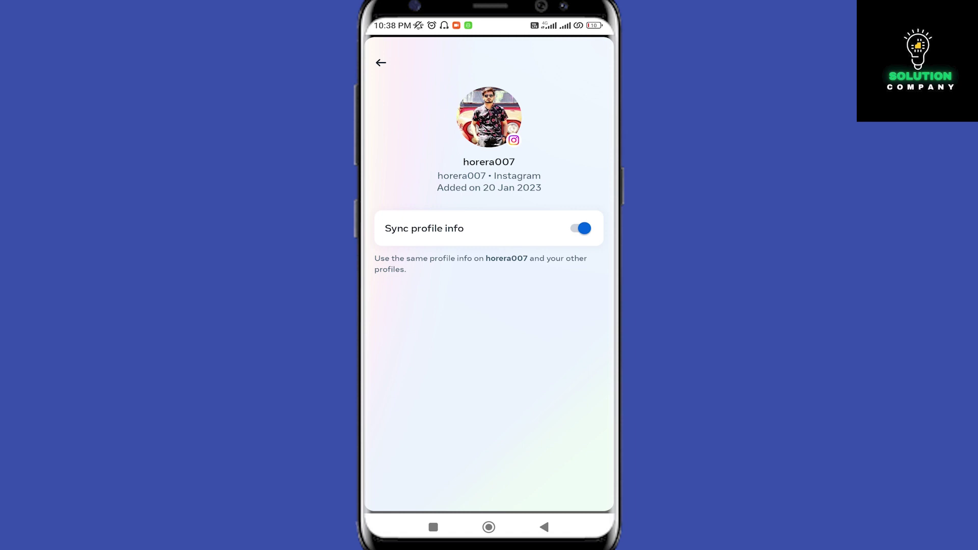
Turn off Sync profile info for the Instagram profile, confirm Stop syncing, and return to Profiles
click(582, 227)
click(548, 304)
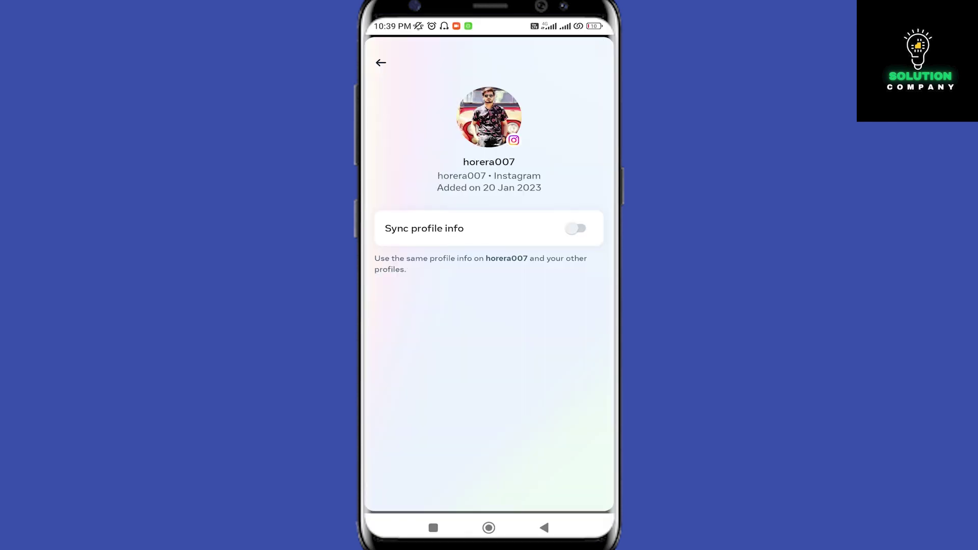
click(544, 527)
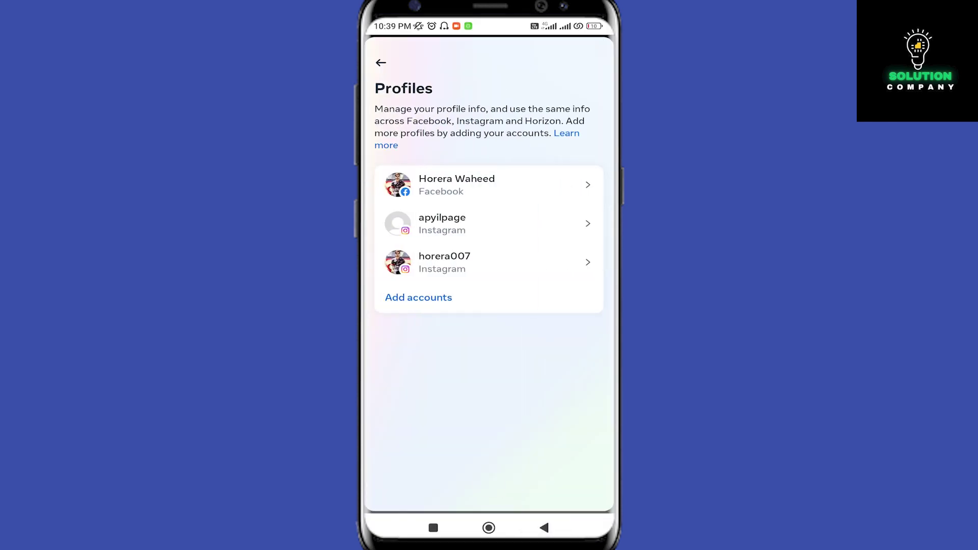